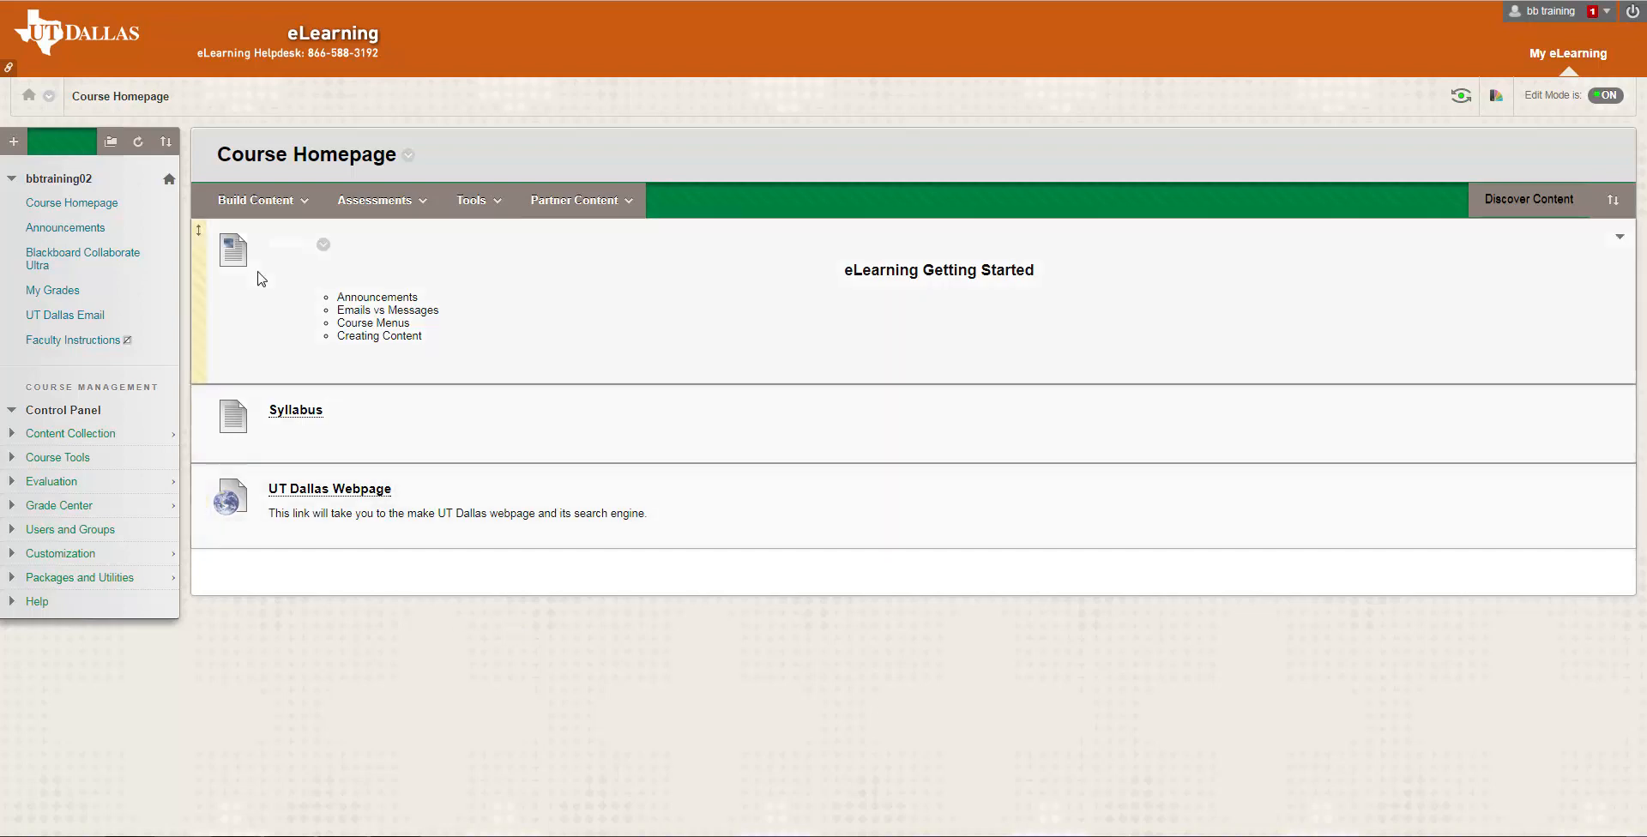
Create a content folder named "Week 1" on the Course Homepage with the text "This contains Chapter 1 and 2 materials and assessments."
left_click(285, 203)
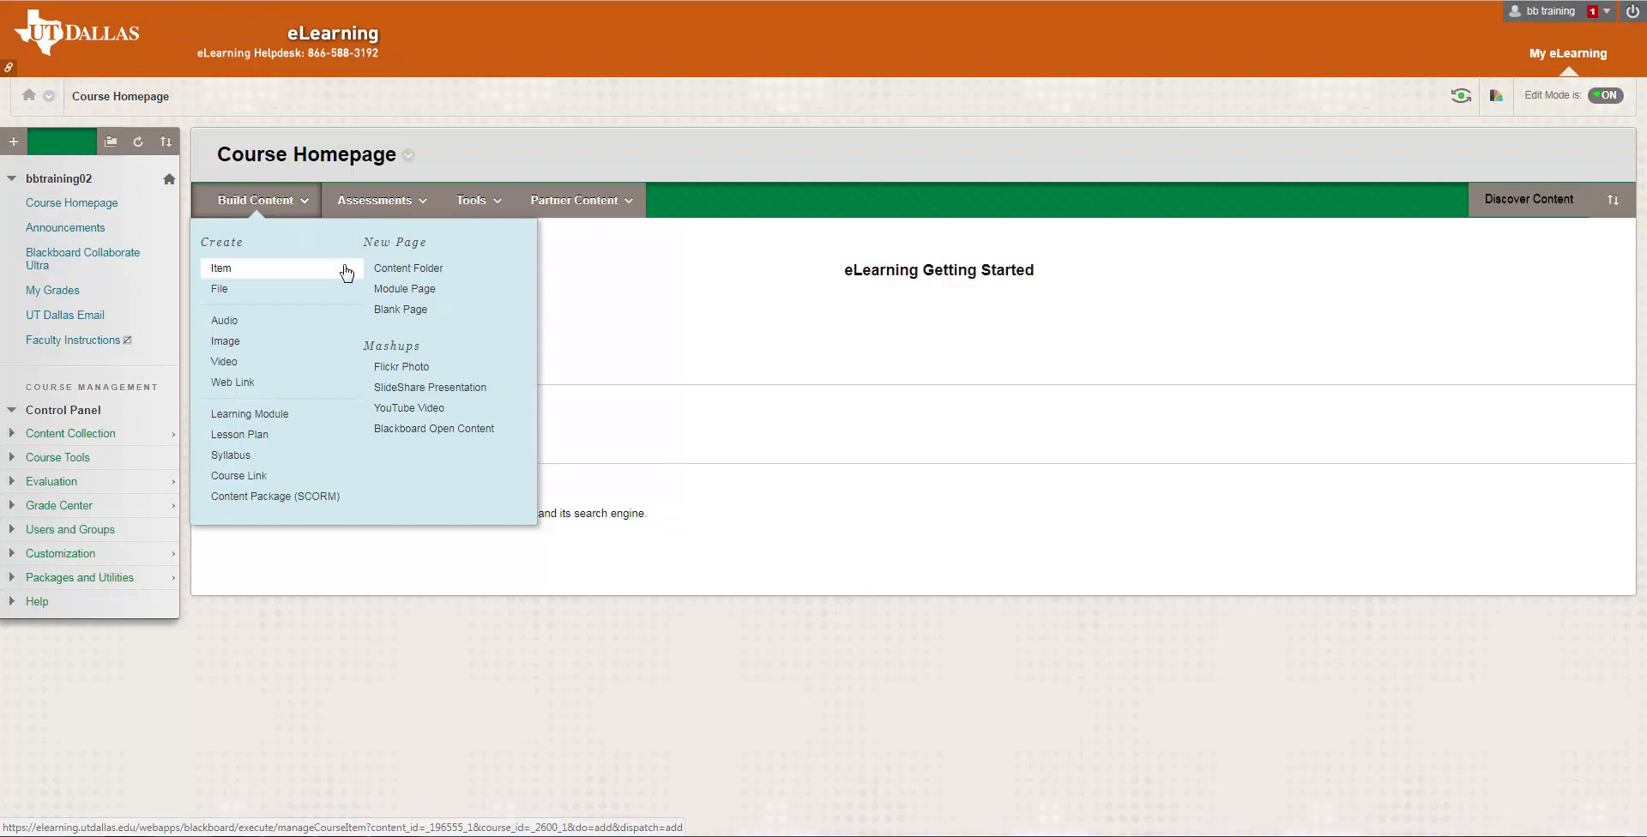
left_click(449, 284)
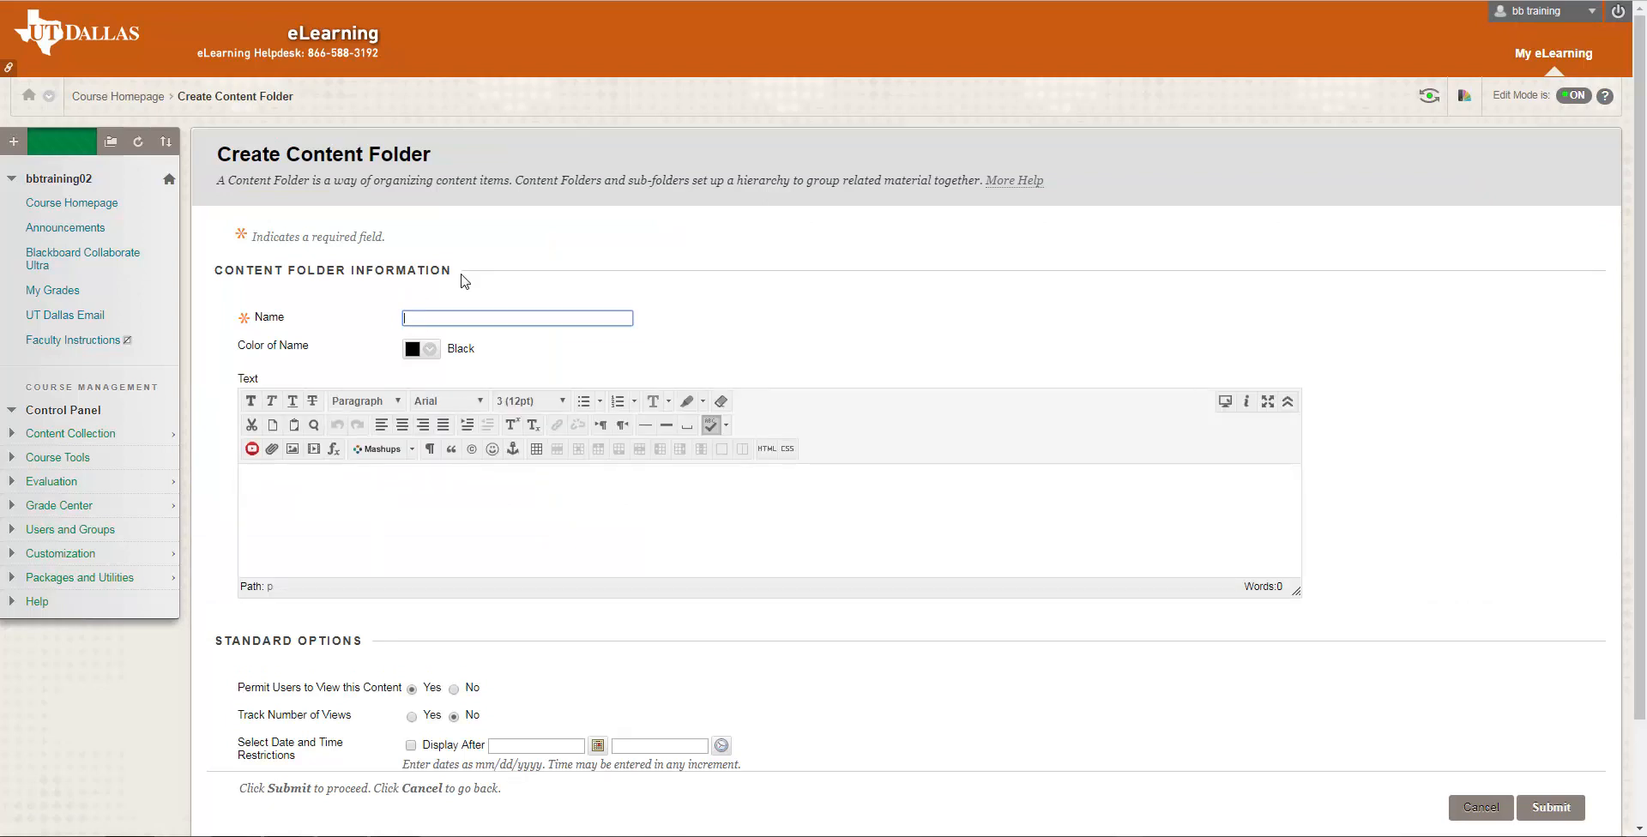
type("Week")
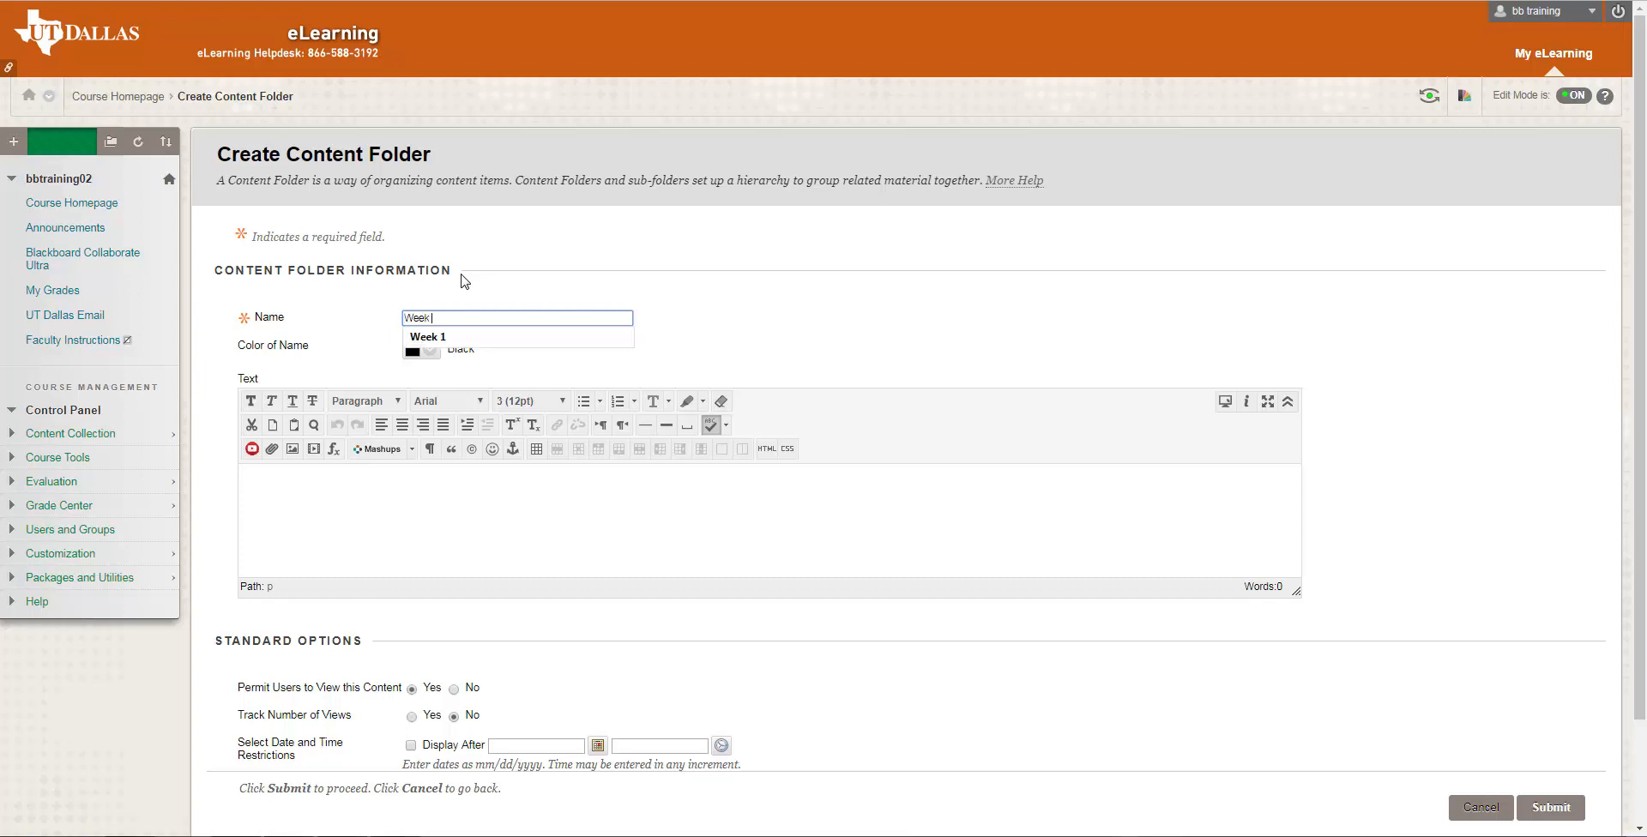
type(" 1")
left_click(461, 493)
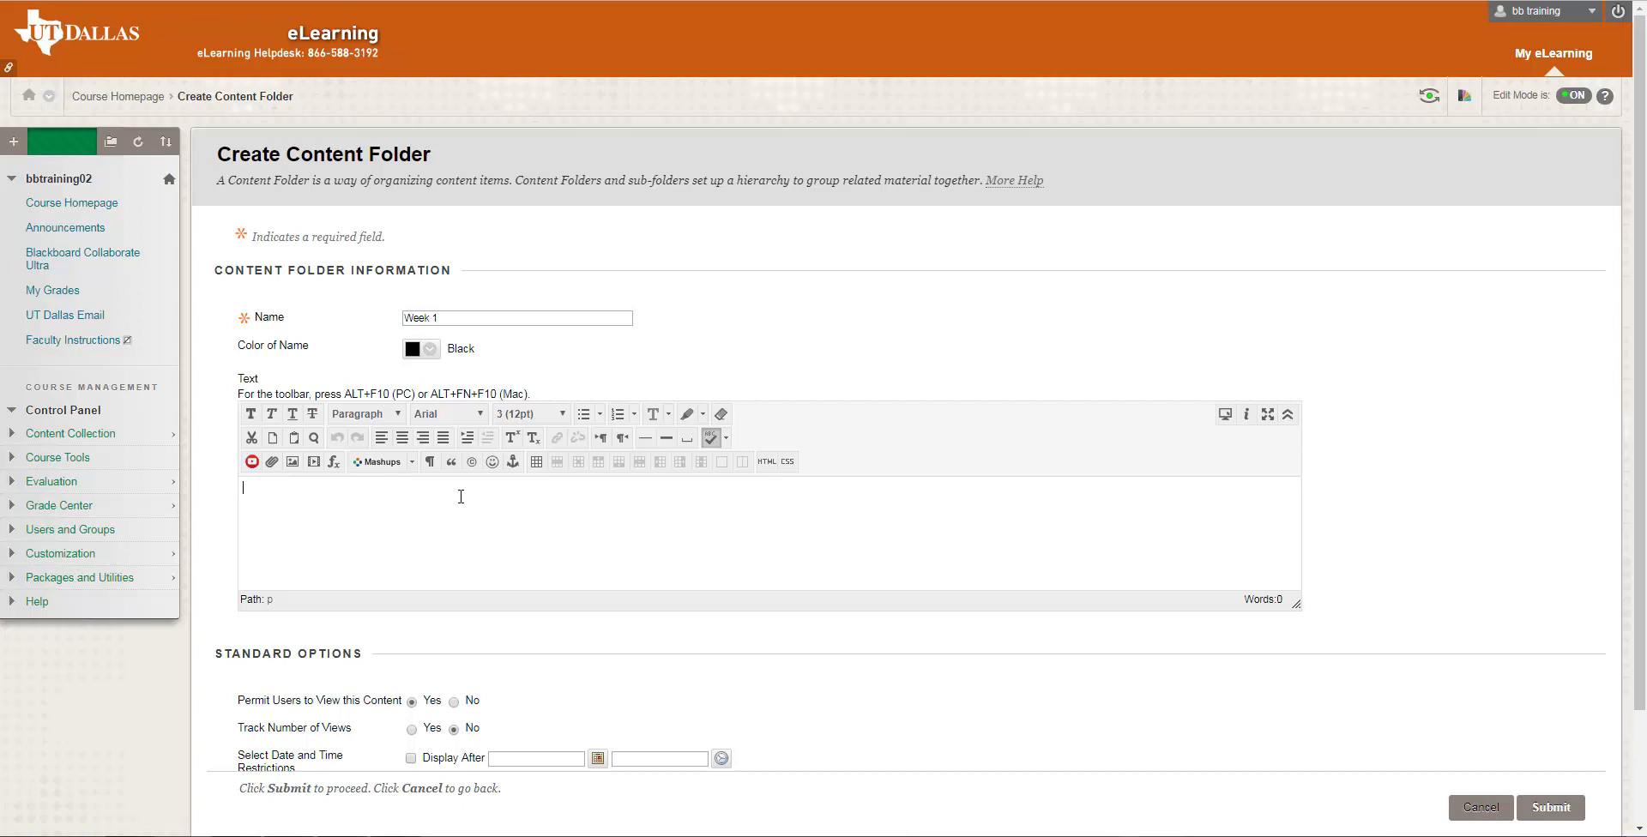
type("This contains Chapter 1 and 2 materials and assessments.")
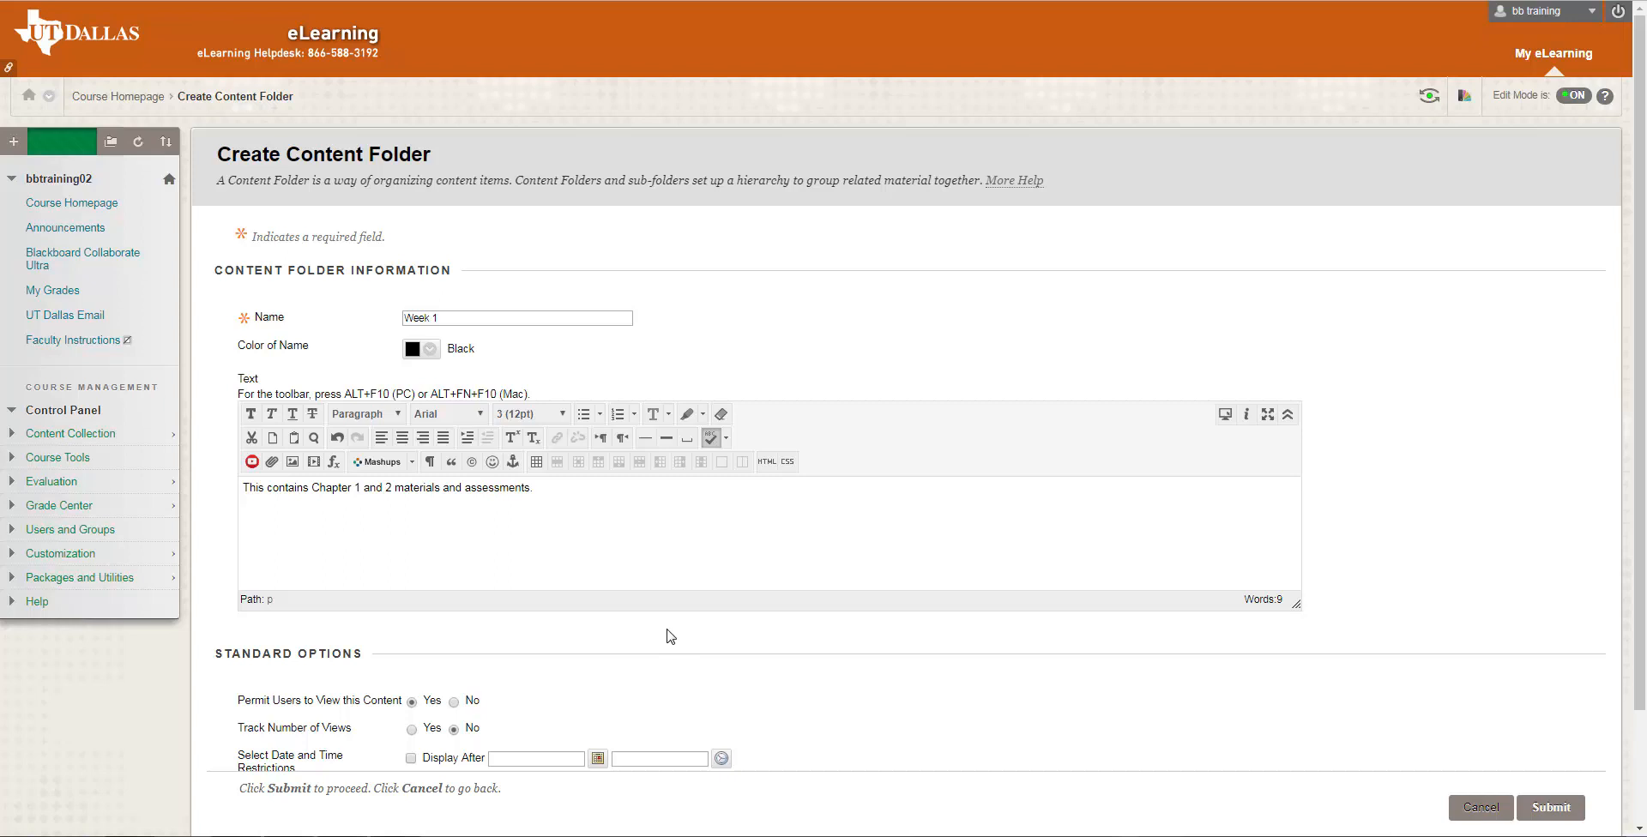
scroll(670, 636, "down", 2)
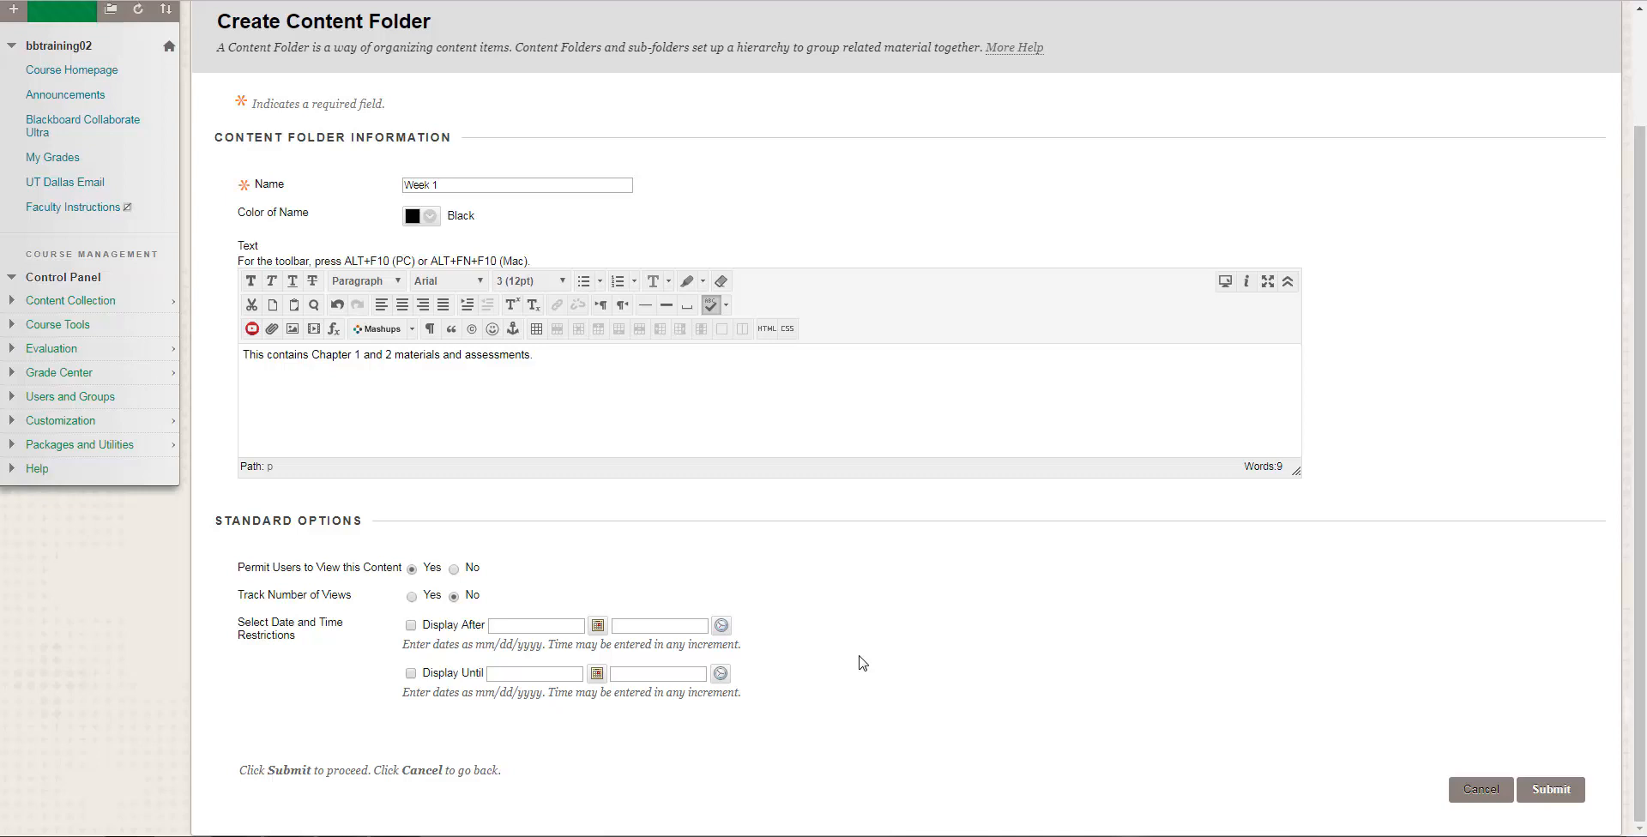
left_click(1532, 796)
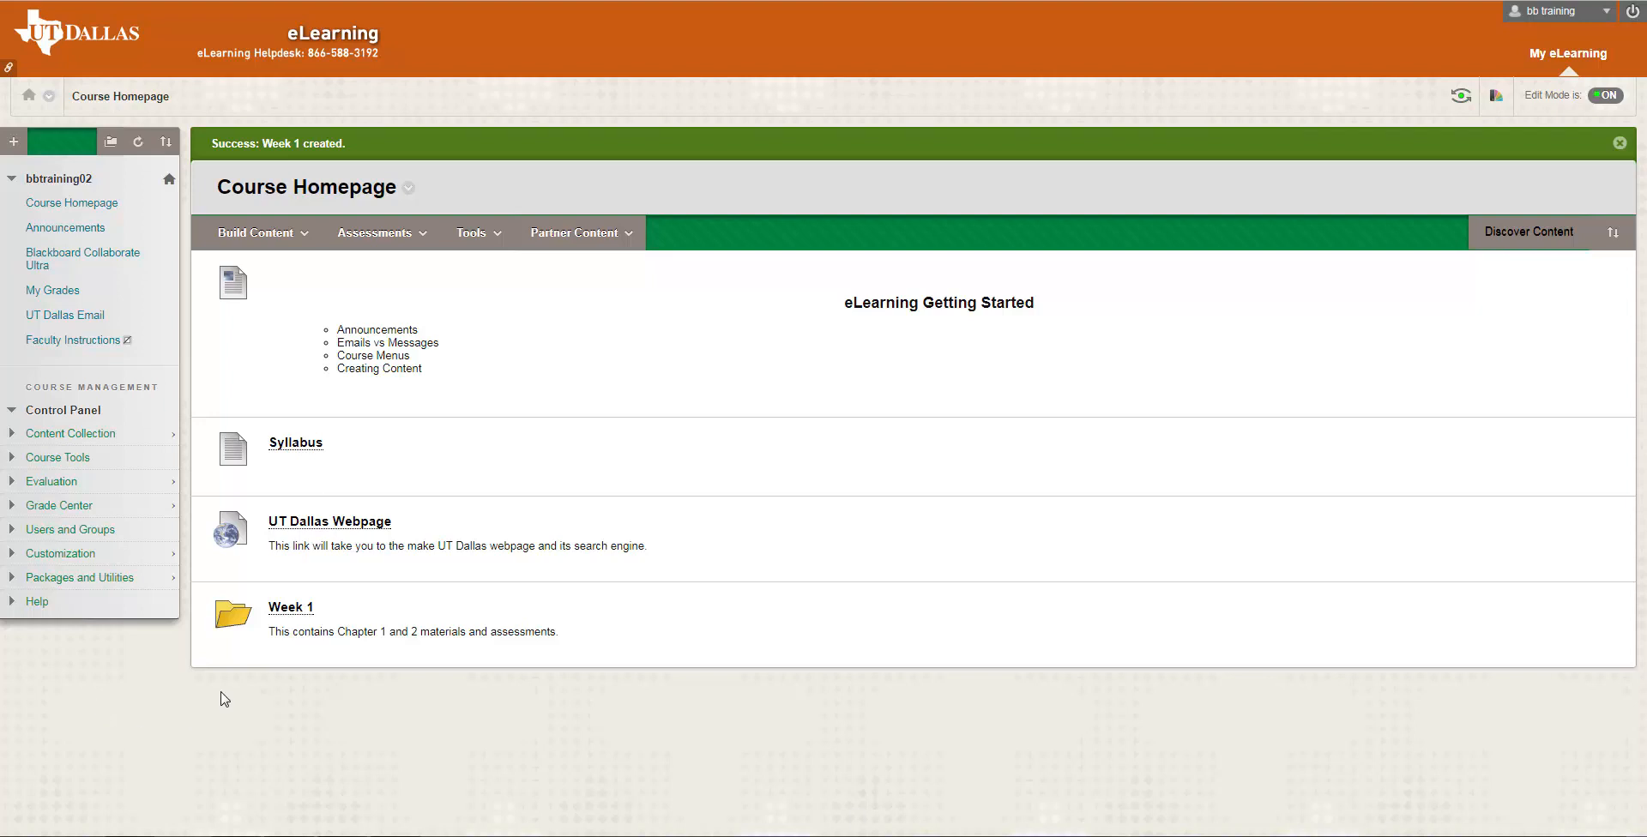
Inside the Week 1 folder, start a content folder named "Chapter 1" with the text "Please follow the deadlines mentioned in the syllabus."
left_click(282, 609)
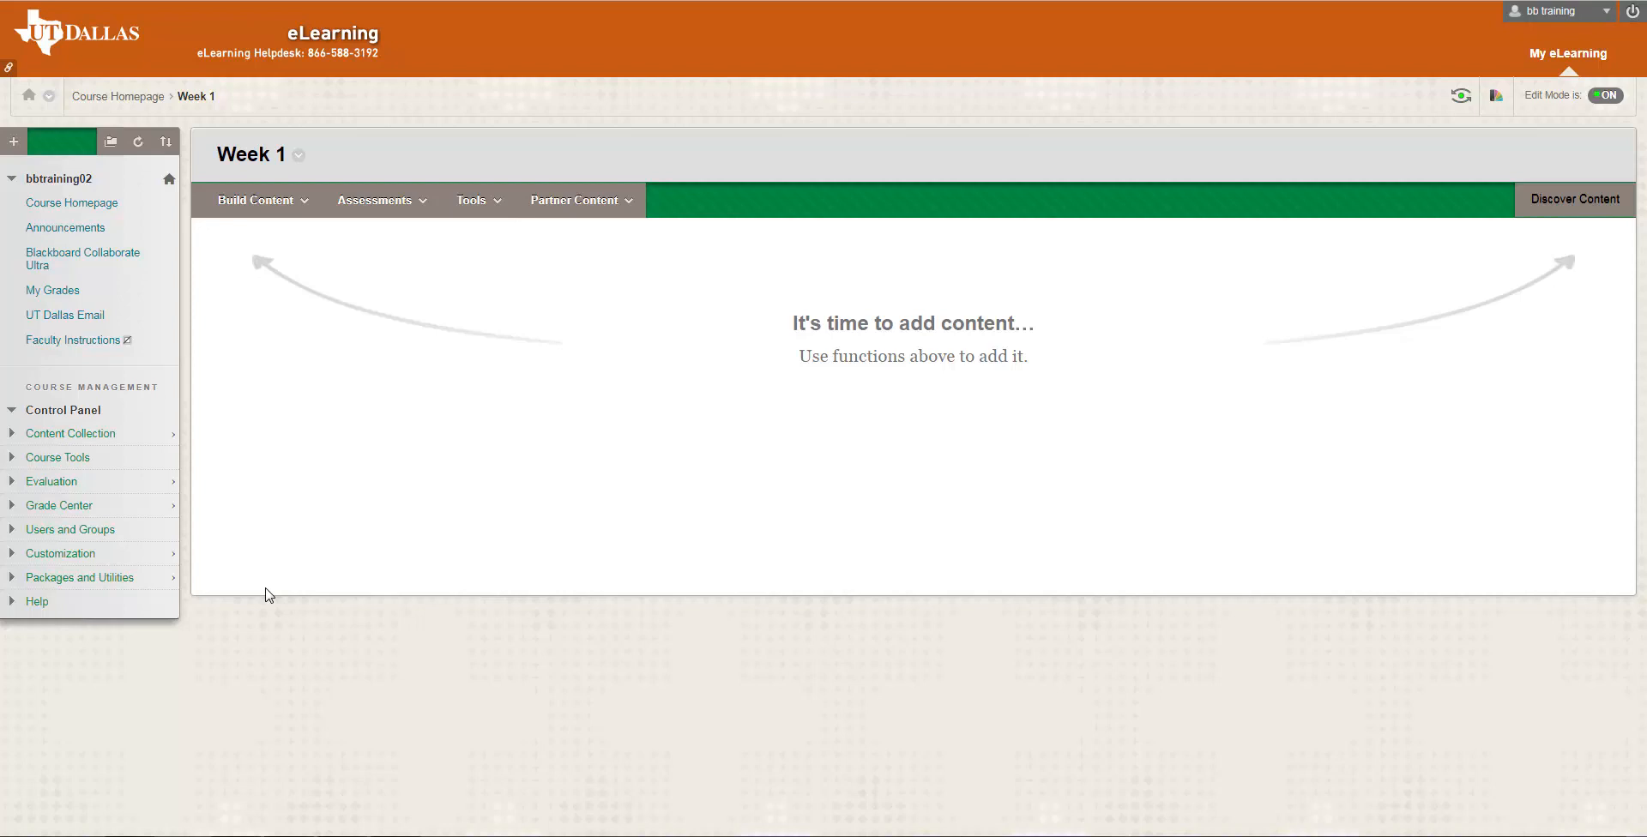
left_click(271, 208)
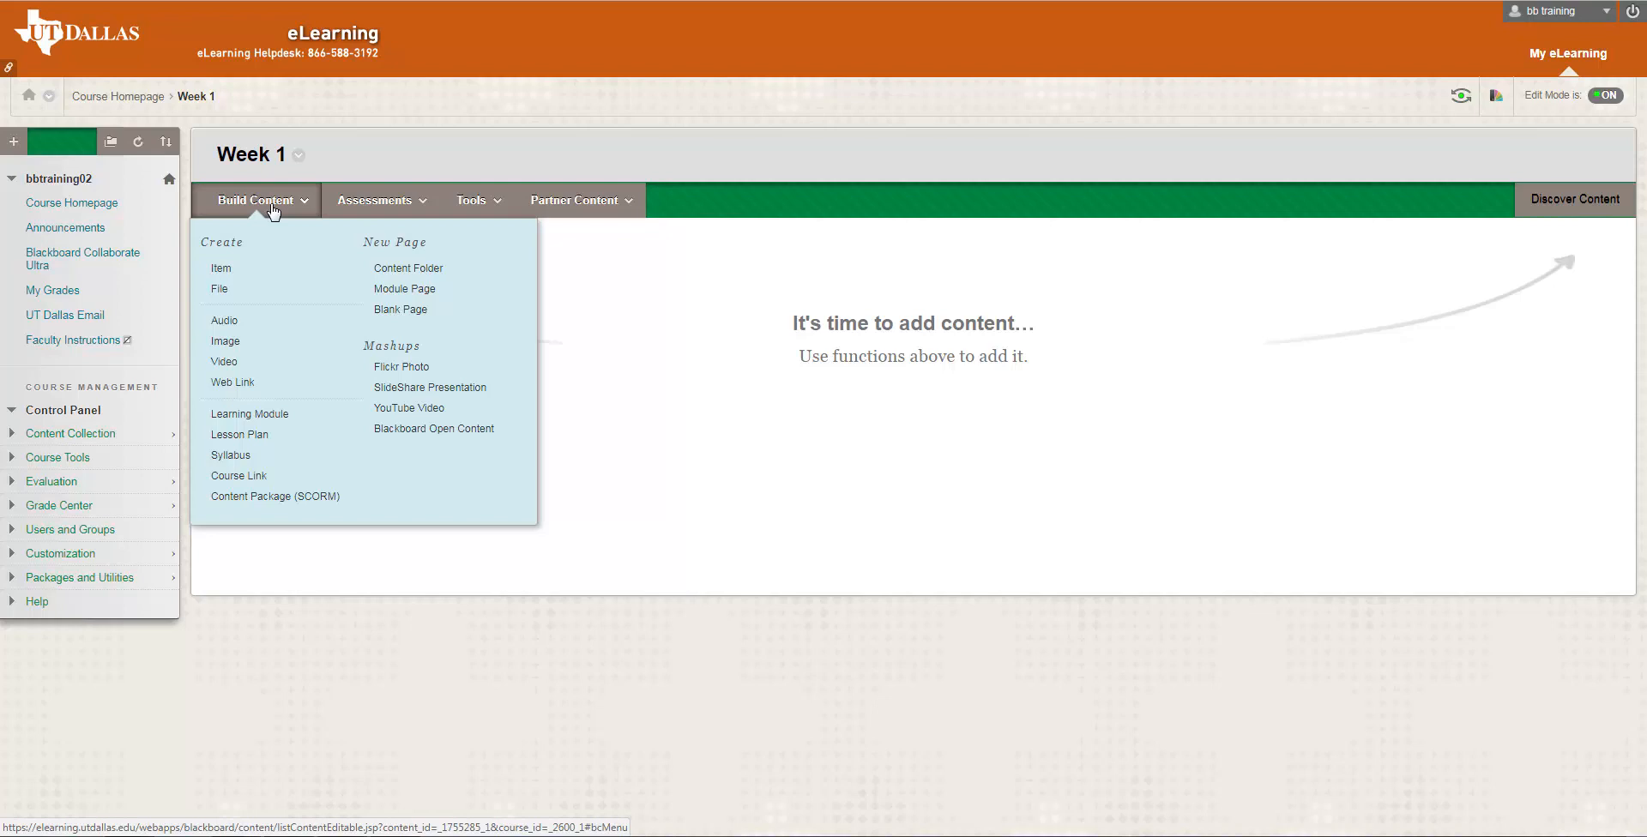
left_click(412, 272)
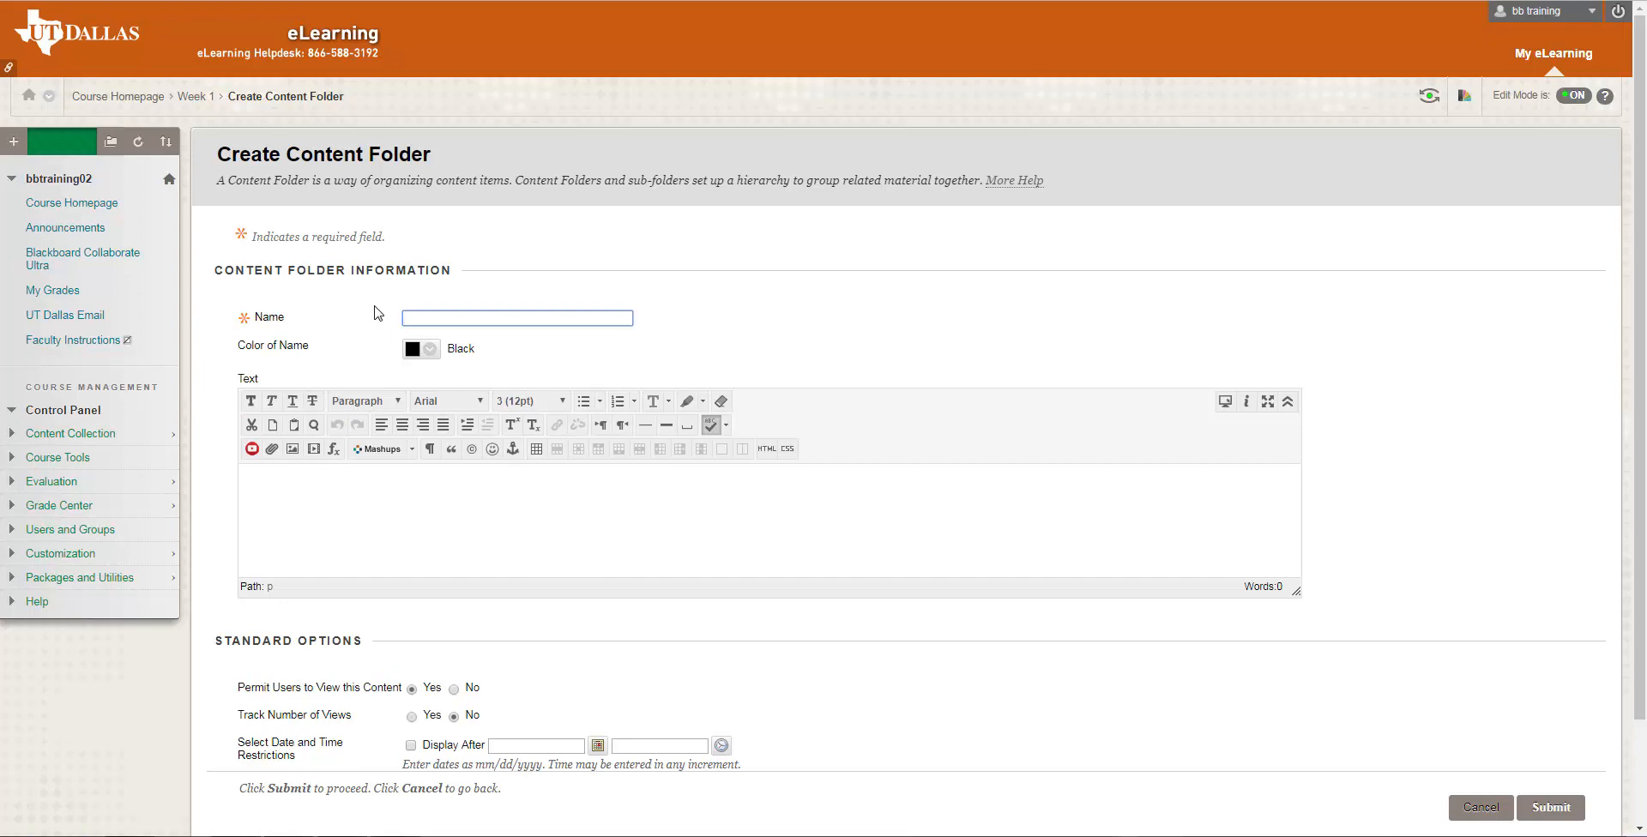
type("Cha")
key("Down")
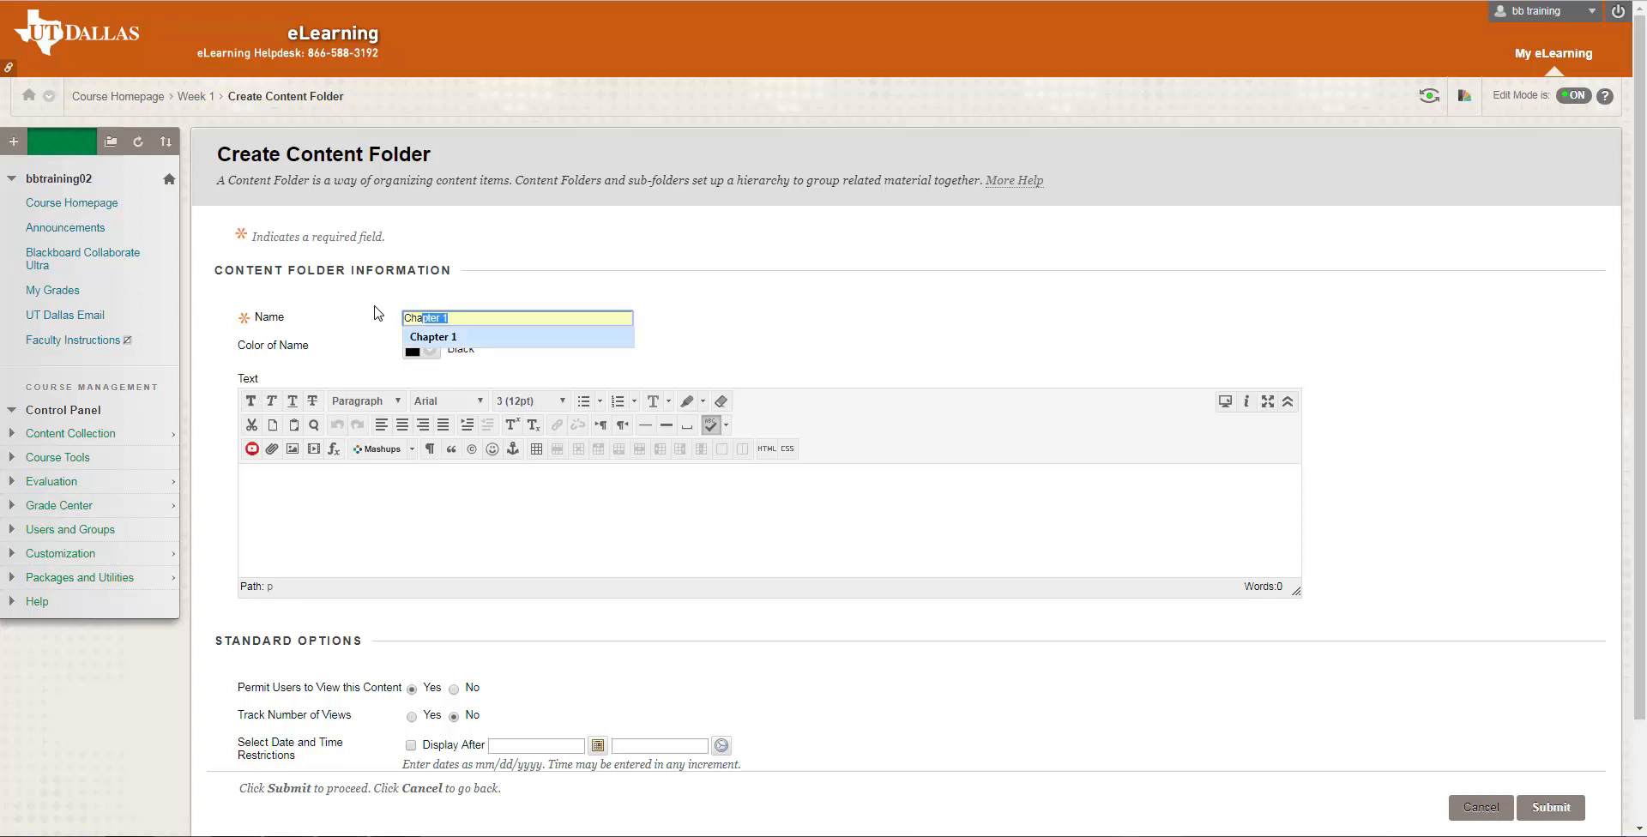
key("Return")
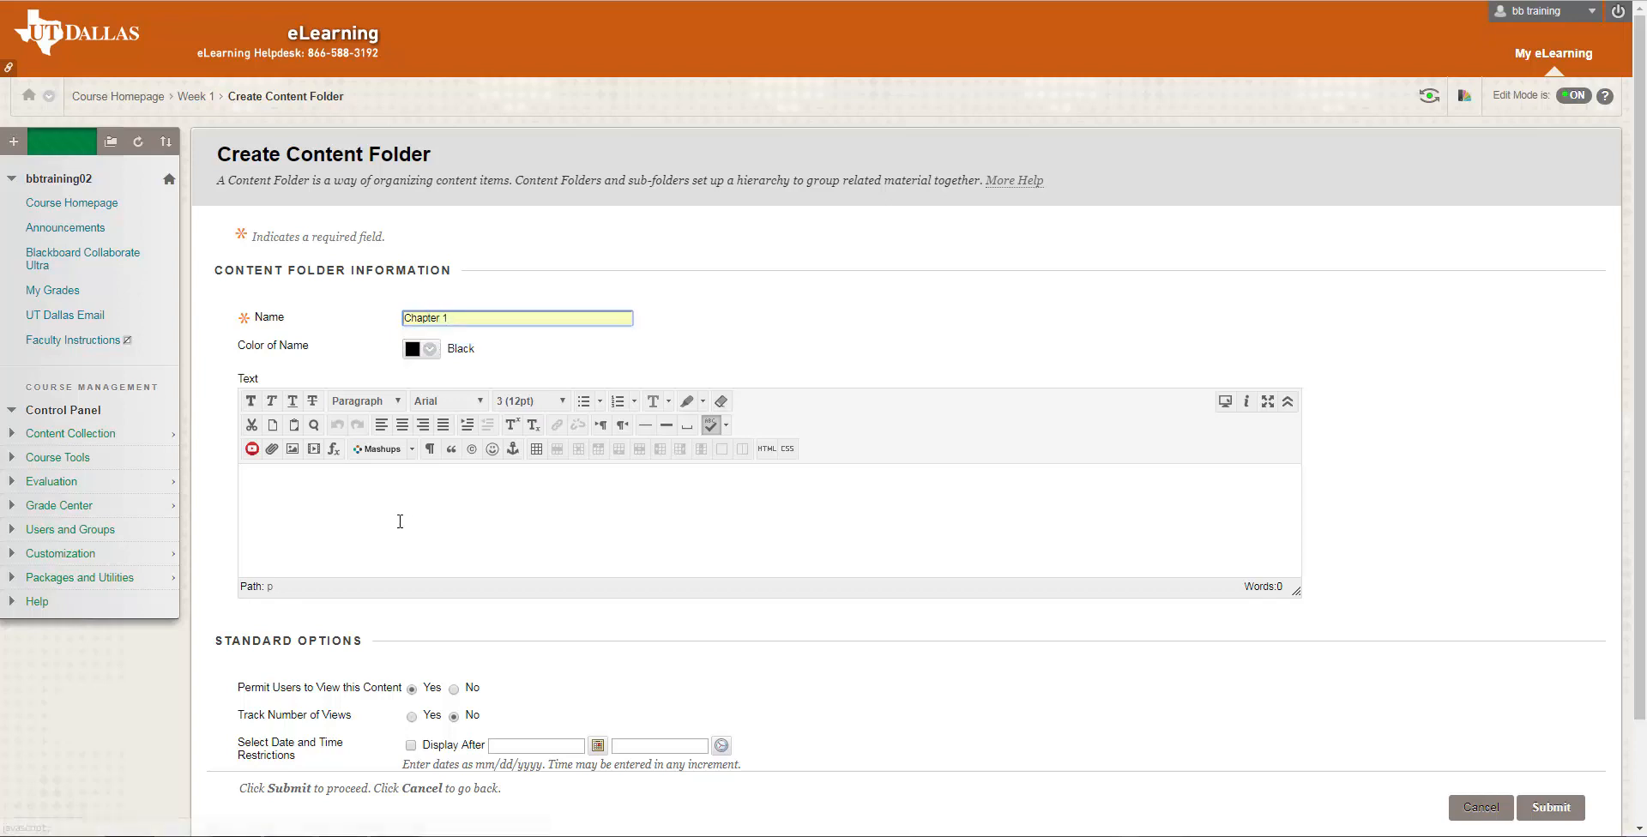
left_click(399, 520)
type("Please follow the deadlines mentioned in the syllabus.")
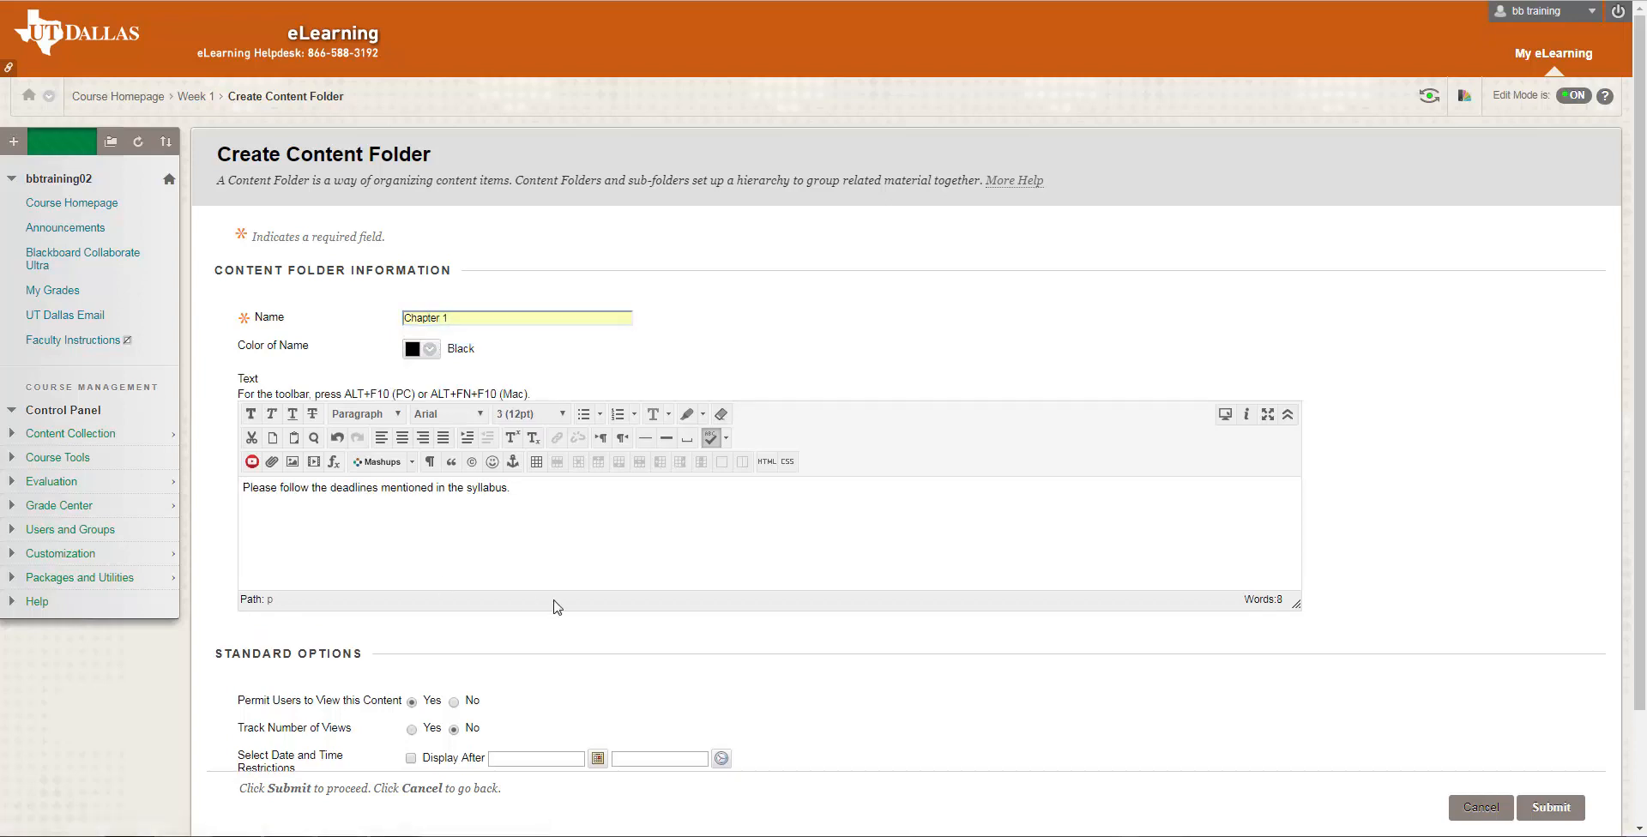
Enable the Display After restriction for the Chapter 1 folder and set its date to 11/25/2017
scroll(554, 607, "down", 2)
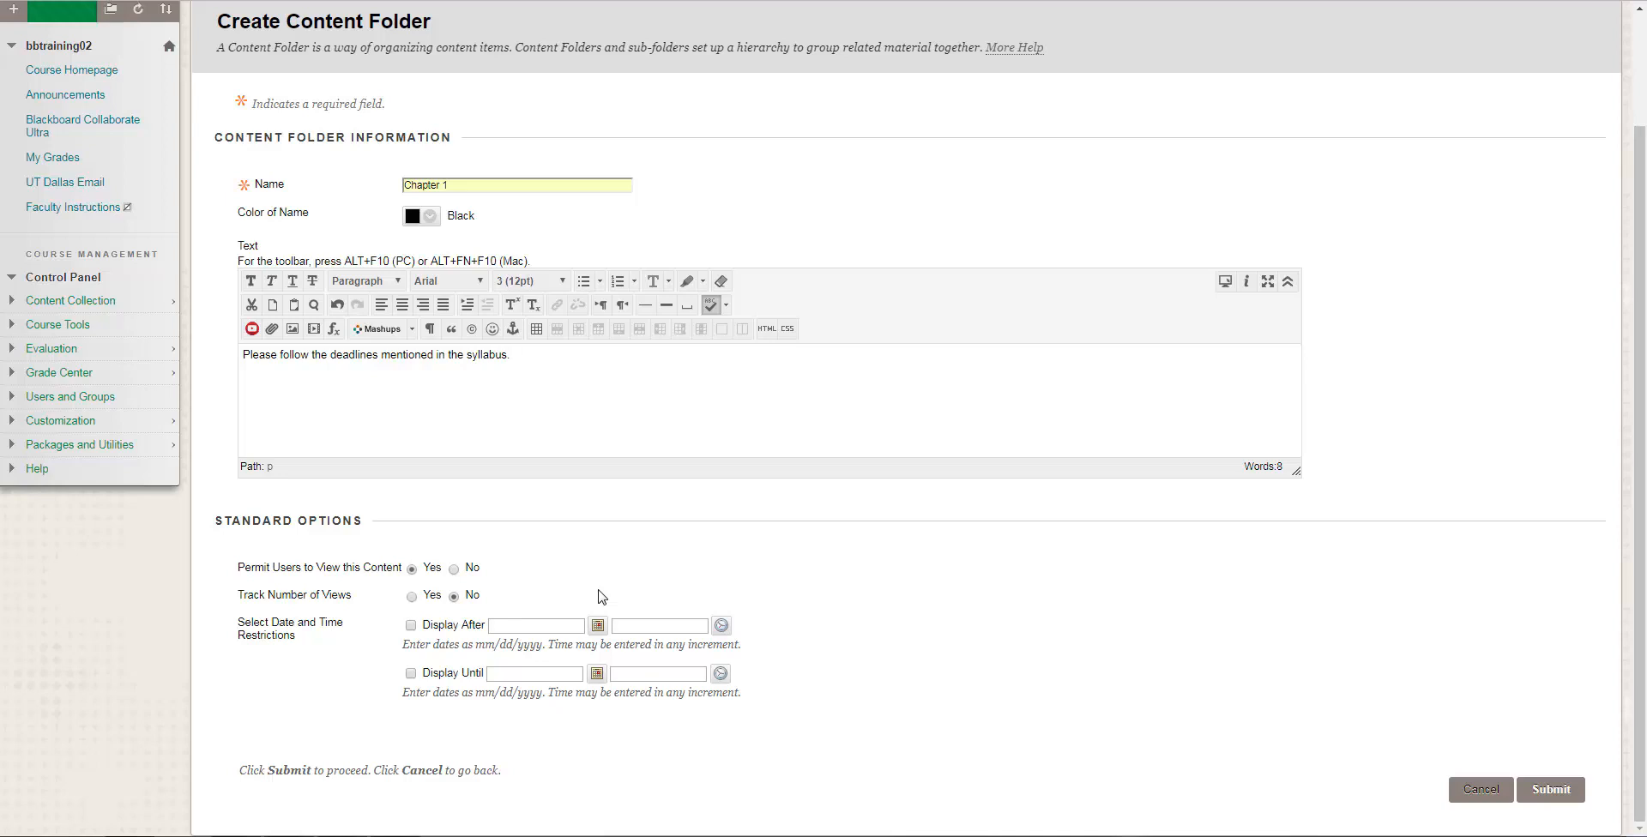
left_click(410, 626)
left_click(511, 627)
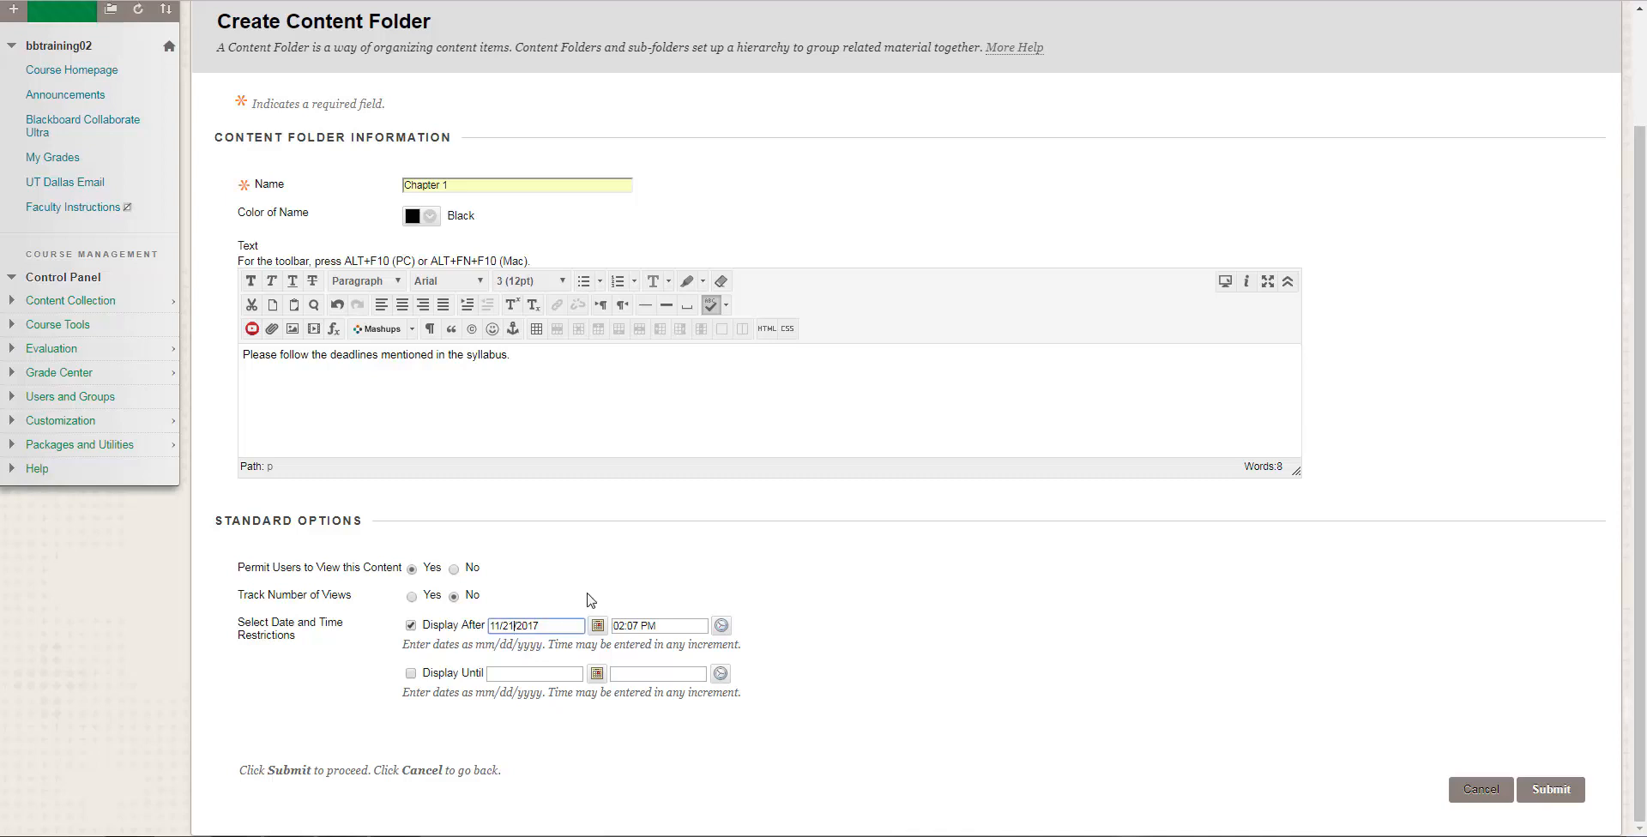
key("BackSpace")
type("5")
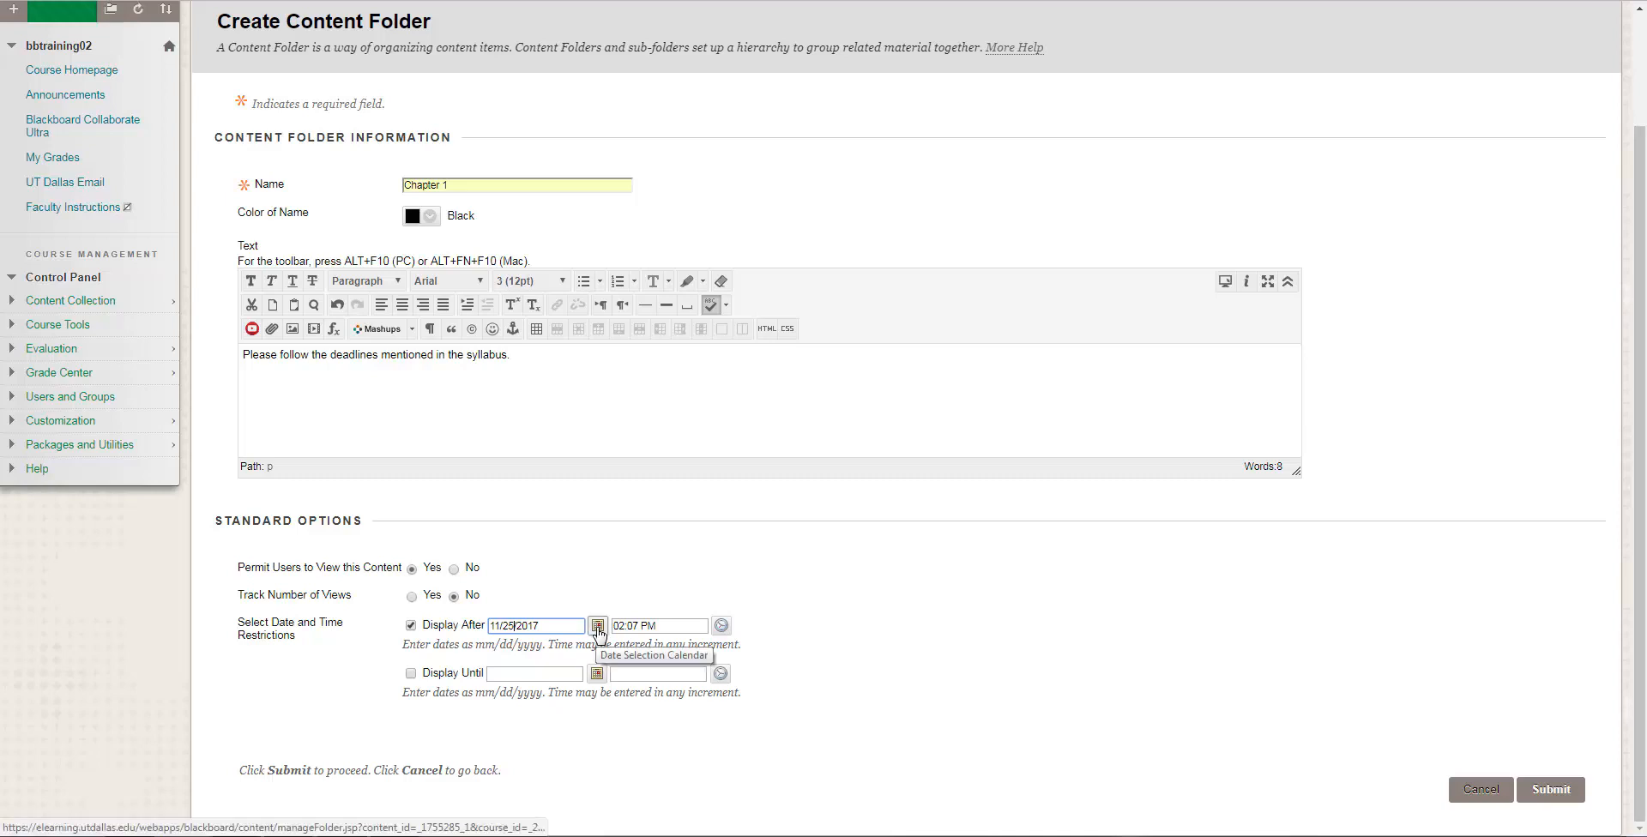
left_click(598, 626)
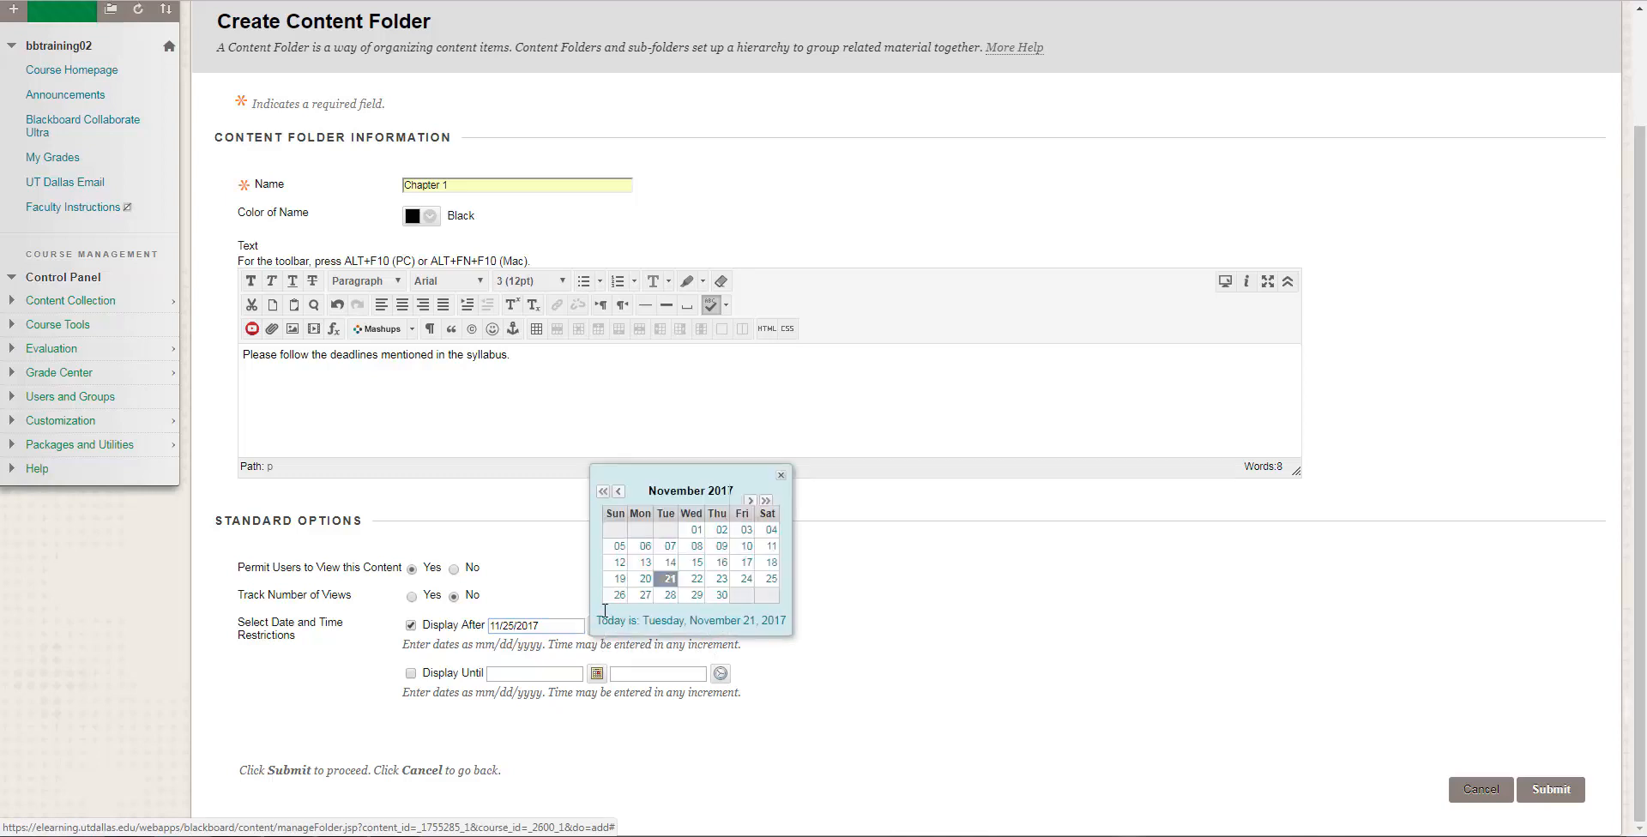
left_click(771, 580)
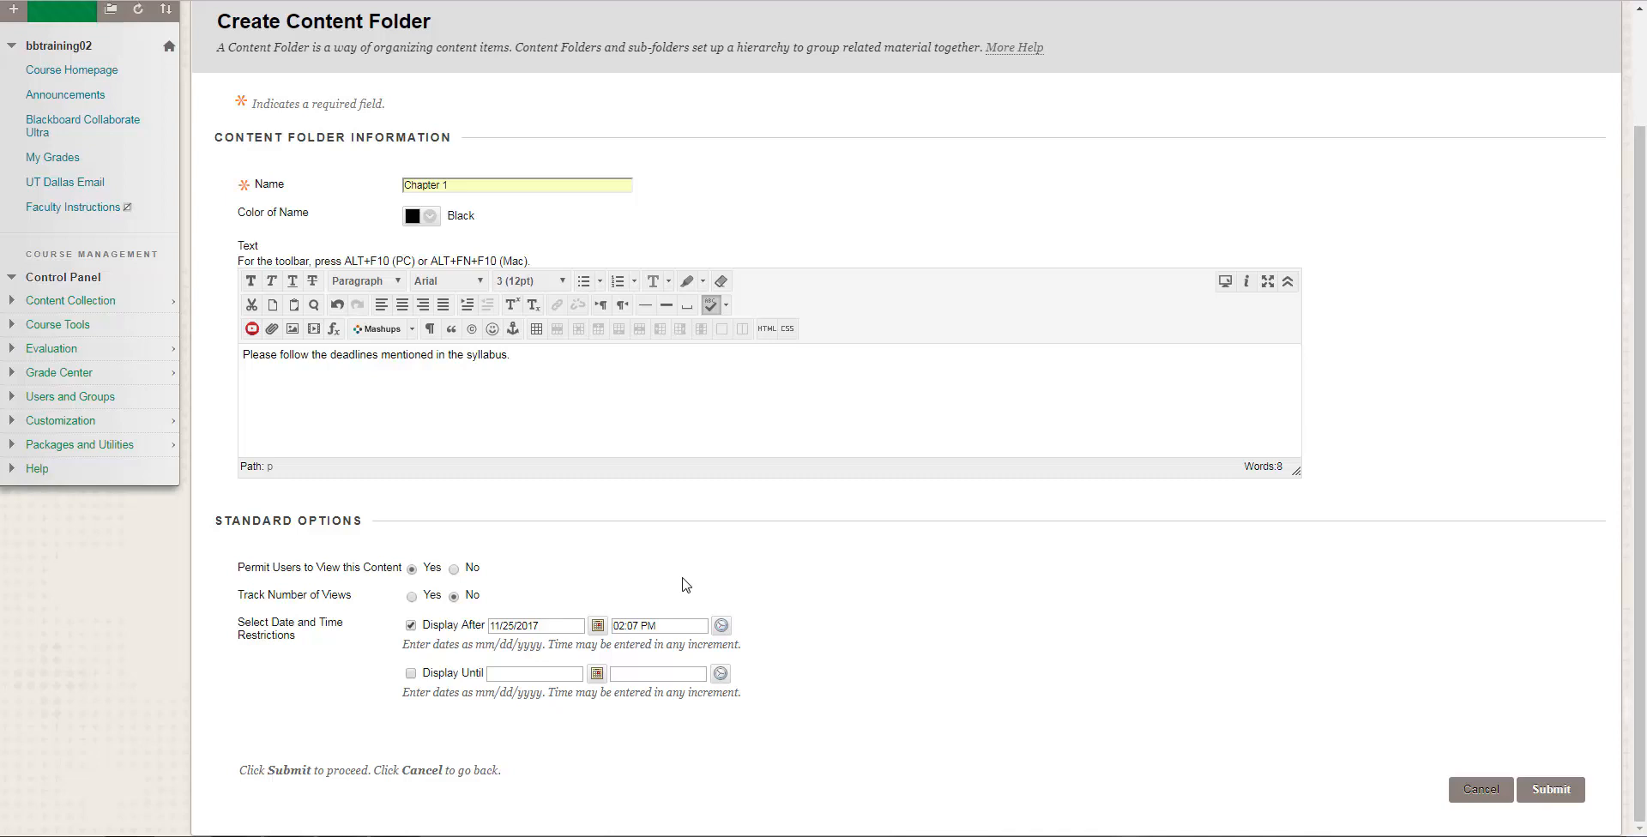
Set the Display After time to 02:00 PM and submit the Chapter 1 folder, returning to the Course Homepage
left_click(679, 626)
left_click(721, 626)
scroll(751, 574, "down", 7)
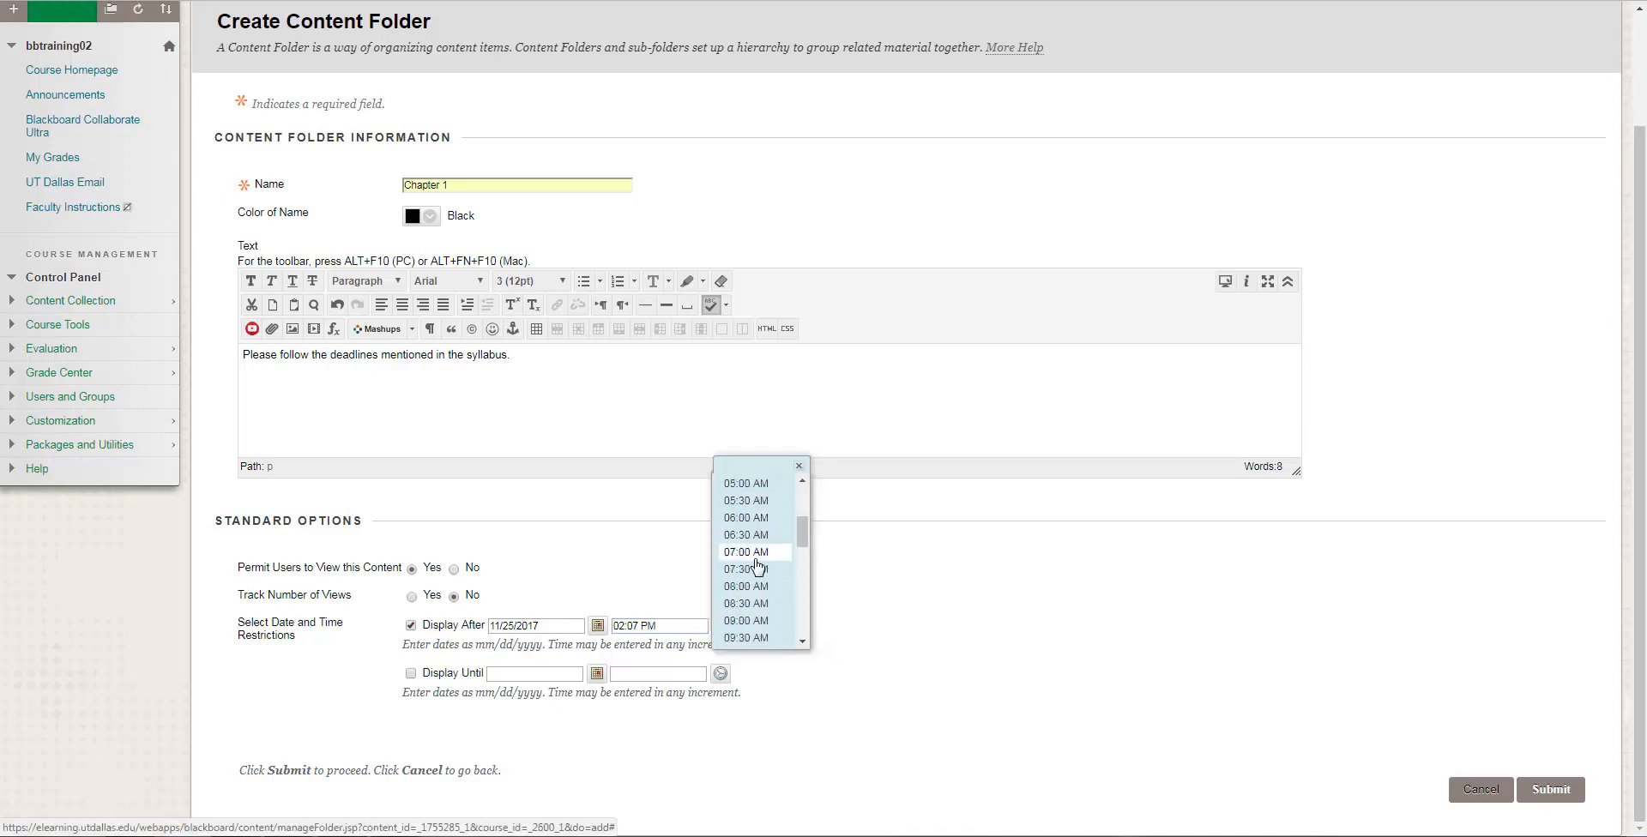
scroll(774, 567, "down", 2)
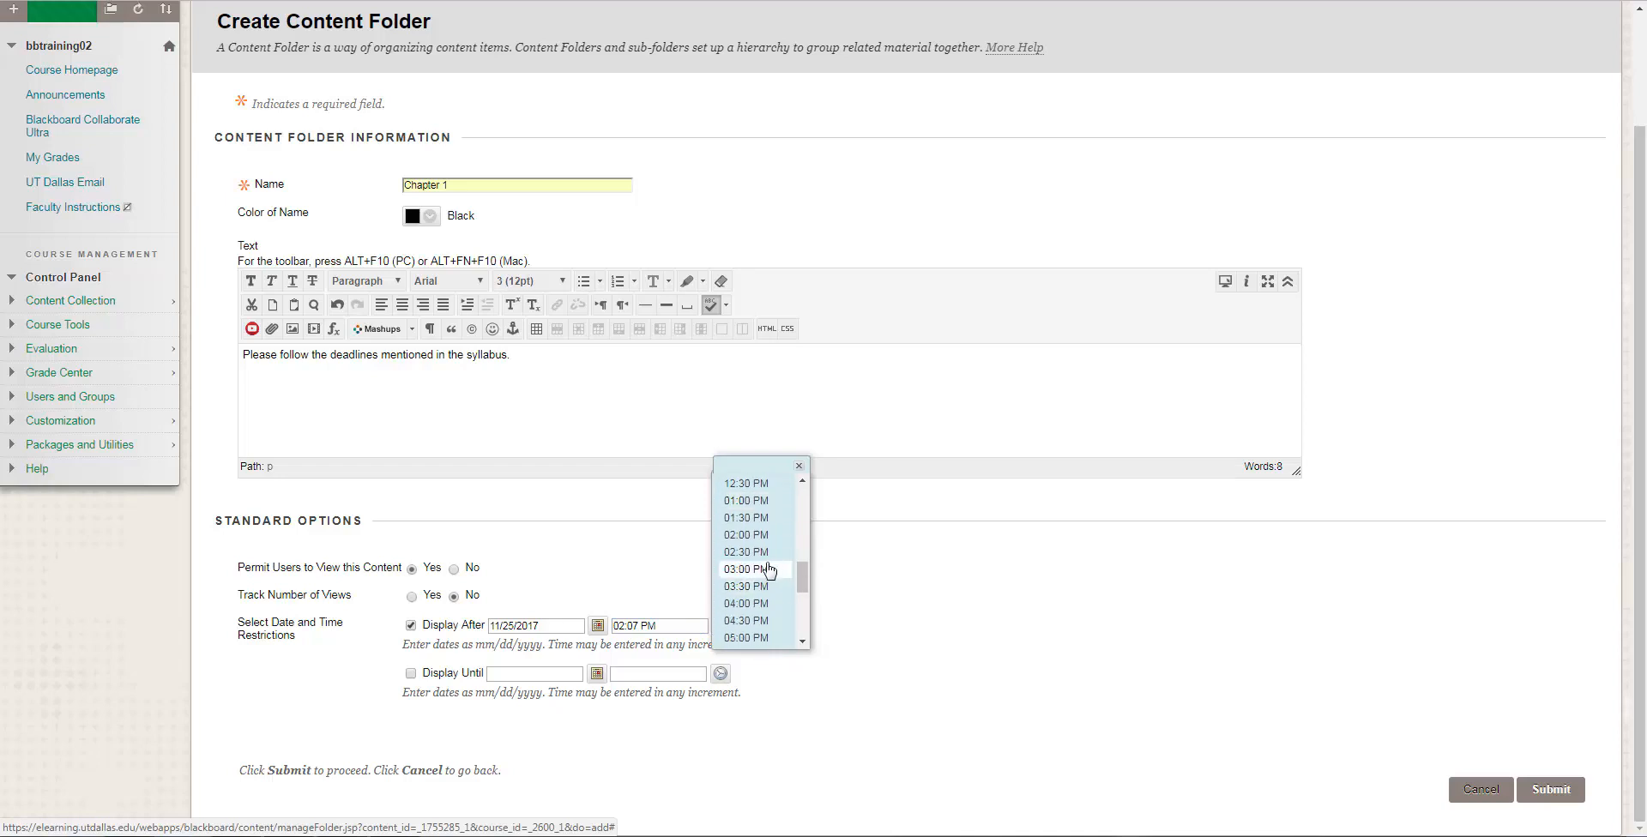
left_click(772, 536)
left_click(887, 611)
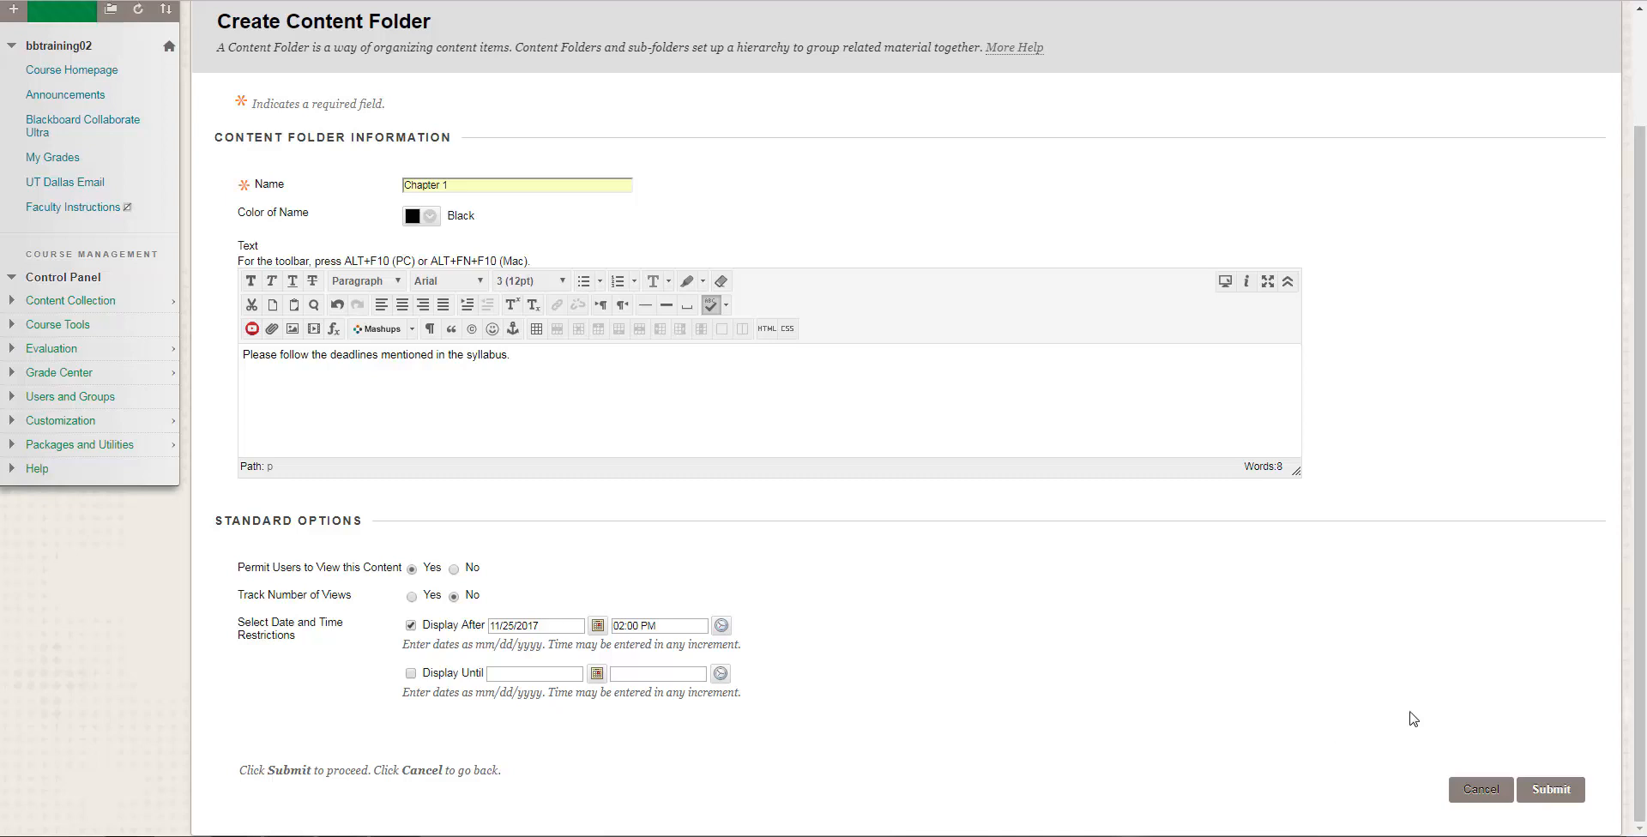
left_click(1536, 791)
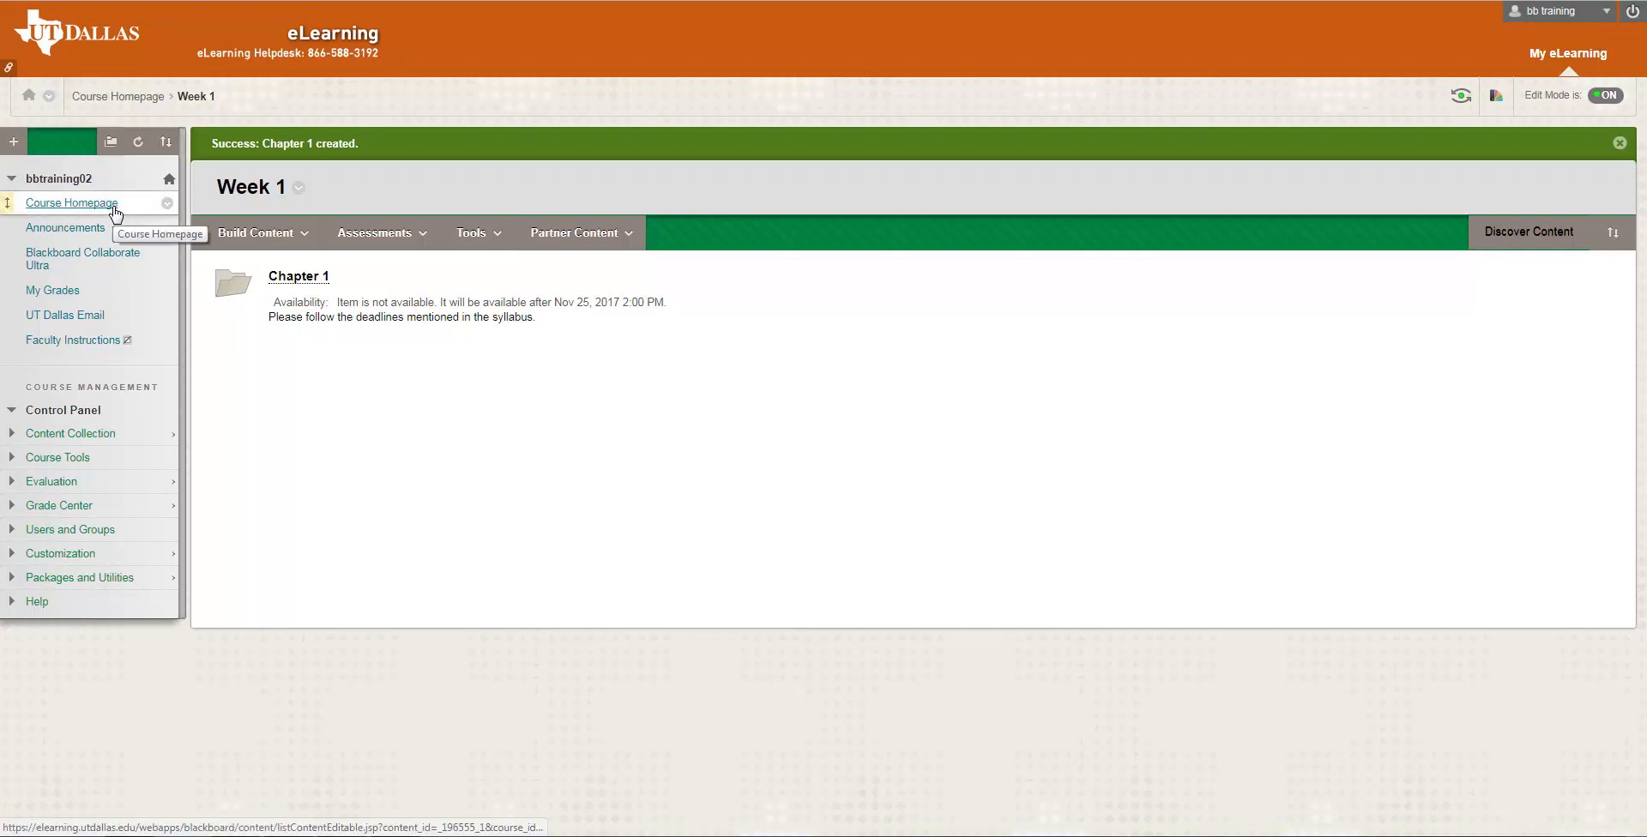
left_click(137, 100)
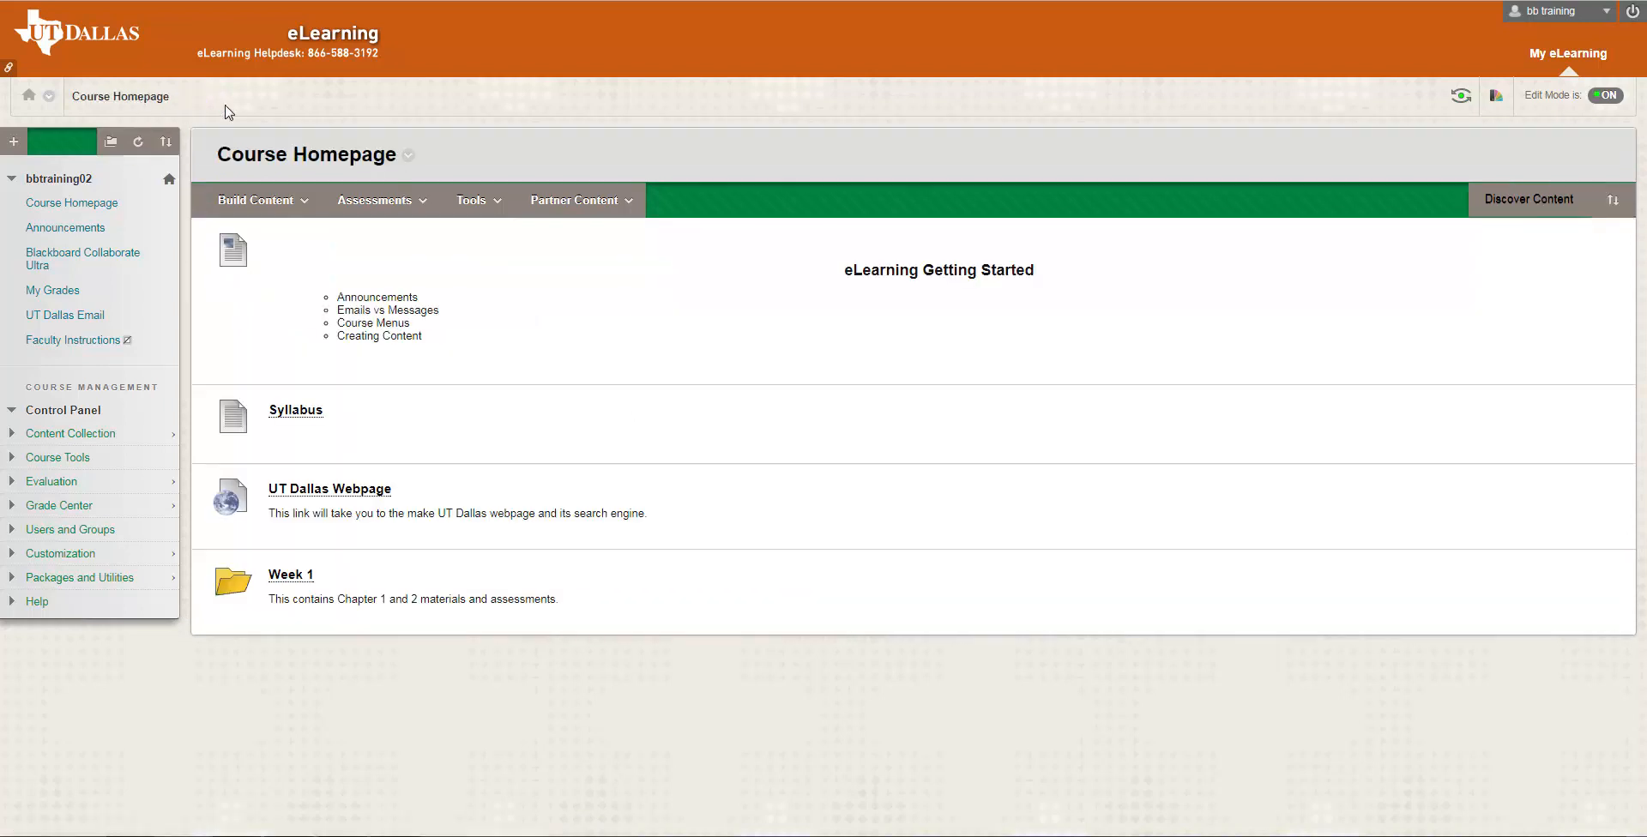